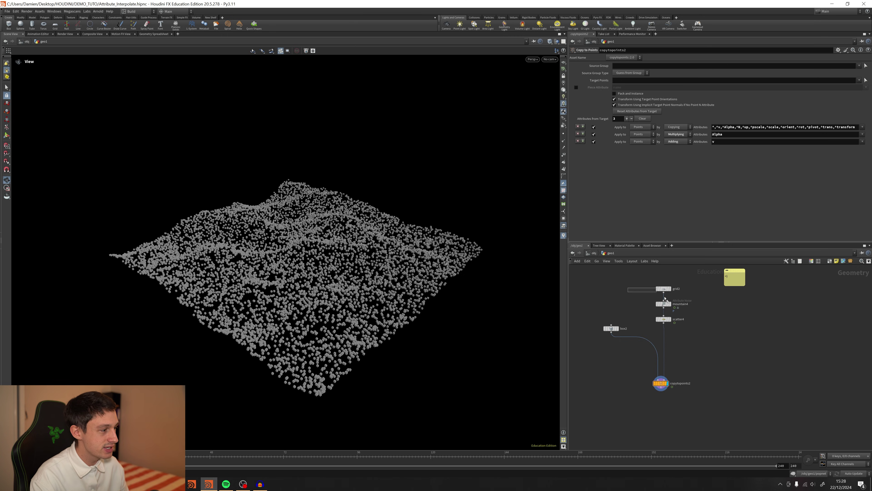
Display the grid, mountain, scatter and Copy to Points nodes in turn and check the mountain node's info
{"action": "key", "text": "r"}
{"action": "left_click", "coordinate": [662, 290]}
{"action": "left_click", "coordinate": [663, 304]}
{"action": "left_click", "coordinate": [664, 319]}
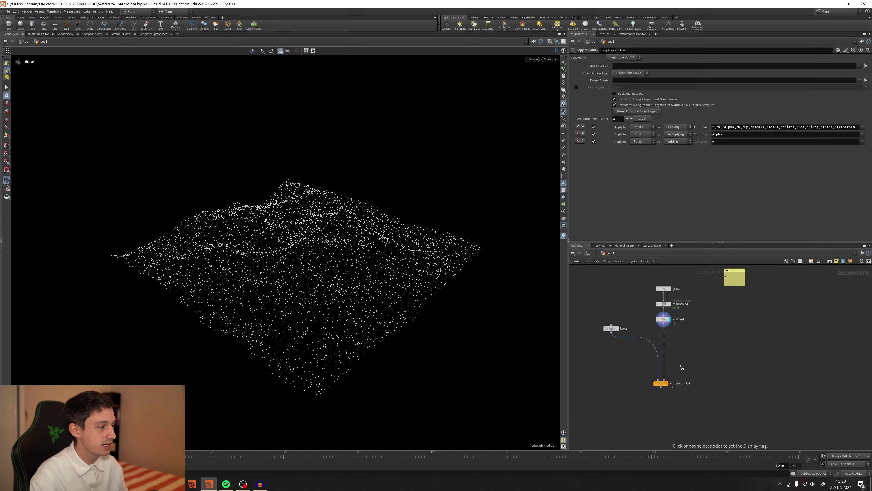
{"action": "left_click", "coordinate": [660, 383]}
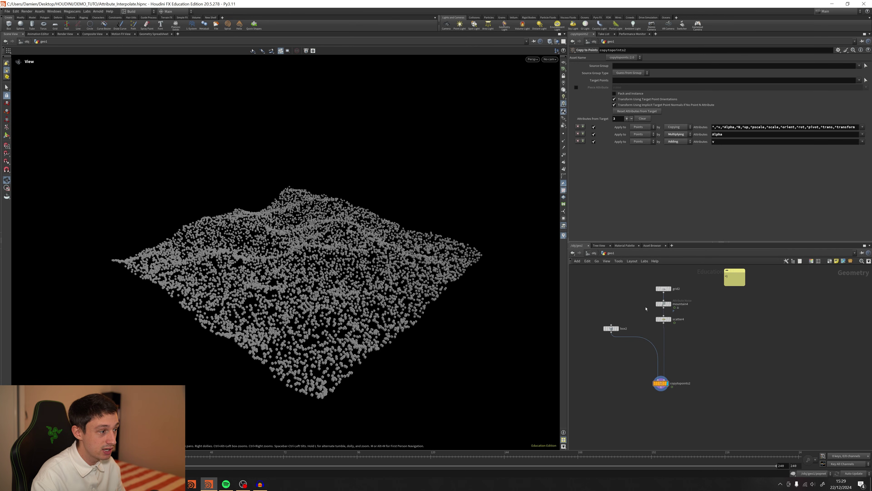
{"action": "left_click", "coordinate": [669, 303]}
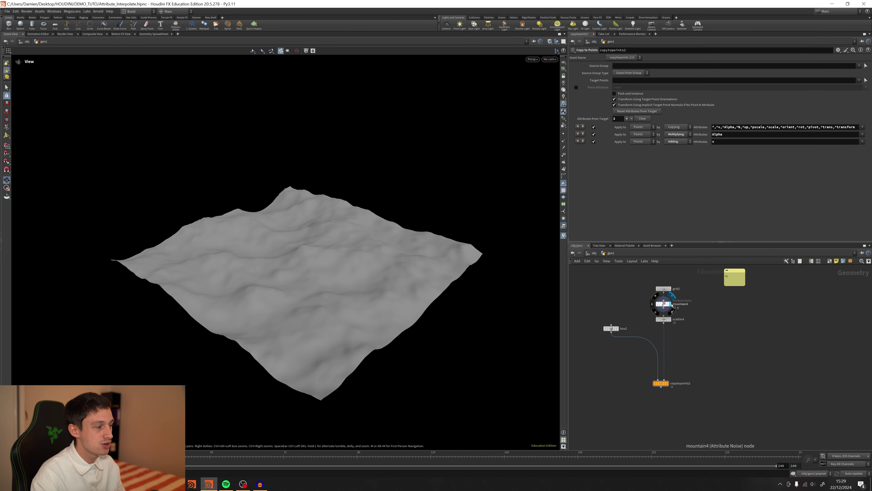
{"action": "middle_click", "coordinate": [664, 306]}
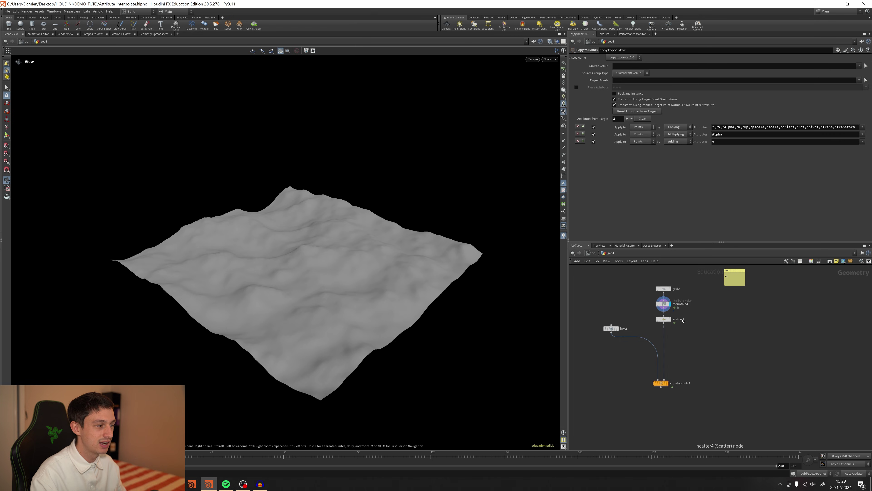
{"action": "left_click", "coordinate": [668, 319]}
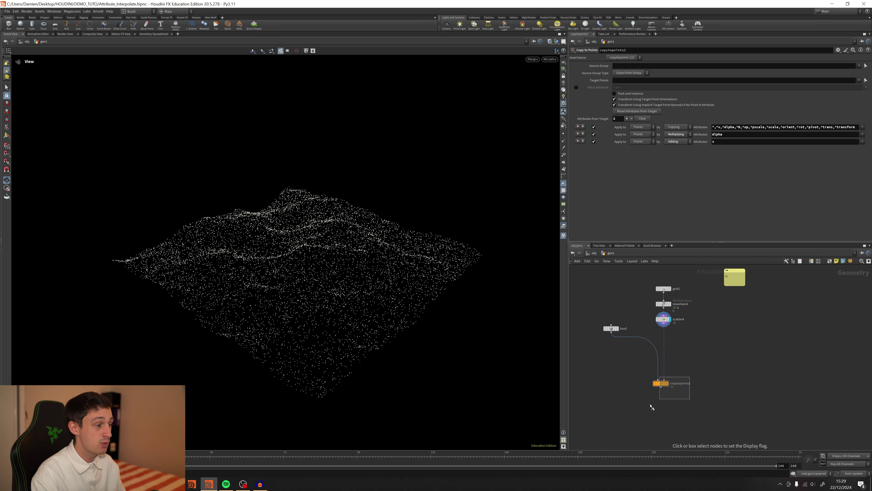
{"action": "left_click", "coordinate": [667, 382]}
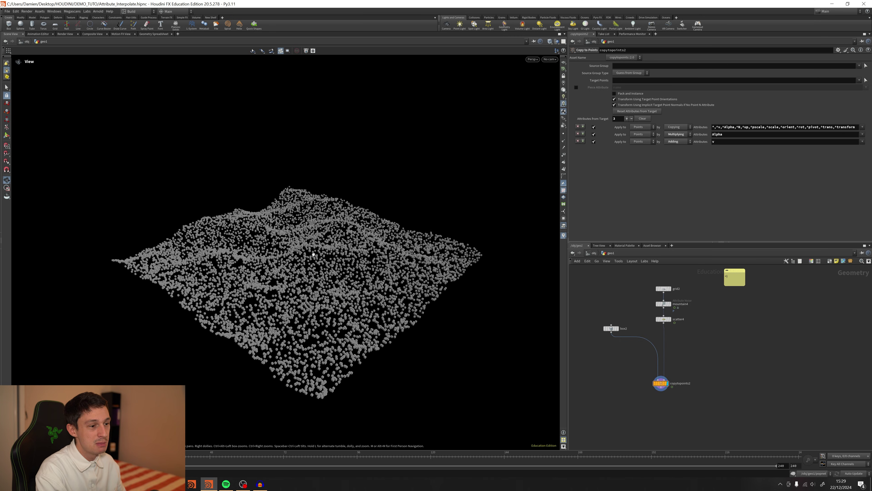
Play the animation and examine how the copied boxes behave on the moving terrain from different angles
{"action": "mouse_move", "coordinate": [313, 253]}
{"action": "left_mouse_down"}
{"action": "mouse_move", "coordinate": [343, 282]}
{"action": "mouse_move", "coordinate": [348, 277]}
{"action": "mouse_move", "coordinate": [348, 295]}
{"action": "mouse_move", "coordinate": [367, 292]}
{"action": "left_mouse_up"}
{"action": "scroll", "coordinate": [350, 279], "scroll_direction": "down", "scroll_amount": 5}
{"action": "scroll", "coordinate": [351, 282], "scroll_direction": "down", "scroll_amount": 4}
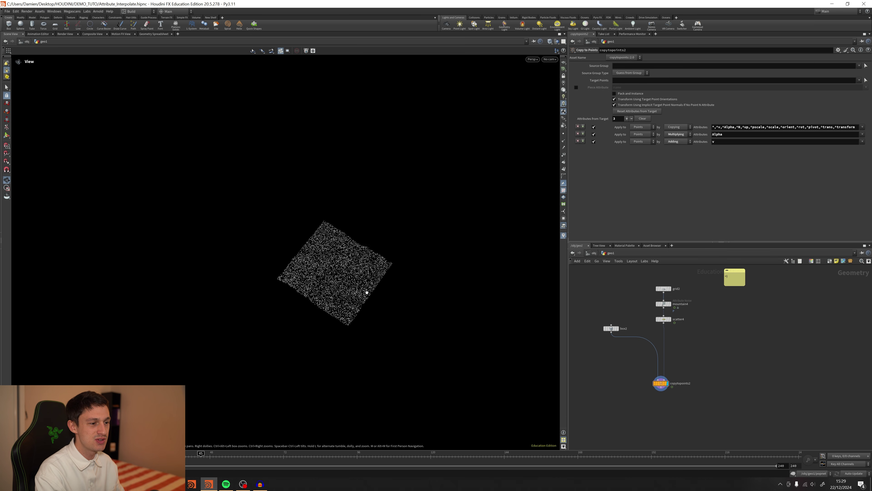
{"action": "middle_click_drag", "start_coordinate": [347, 288], "coordinate": [296, 309]}
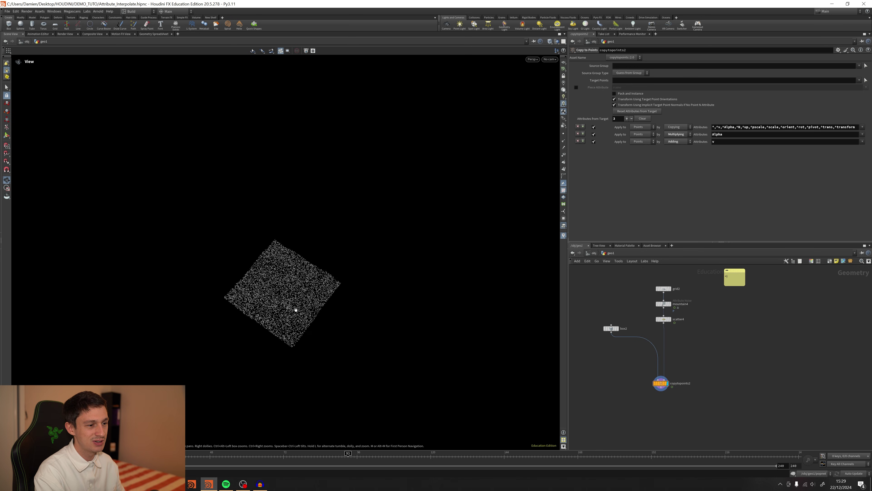
{"action": "left_click_drag", "start_coordinate": [269, 305], "coordinate": [248, 279]}
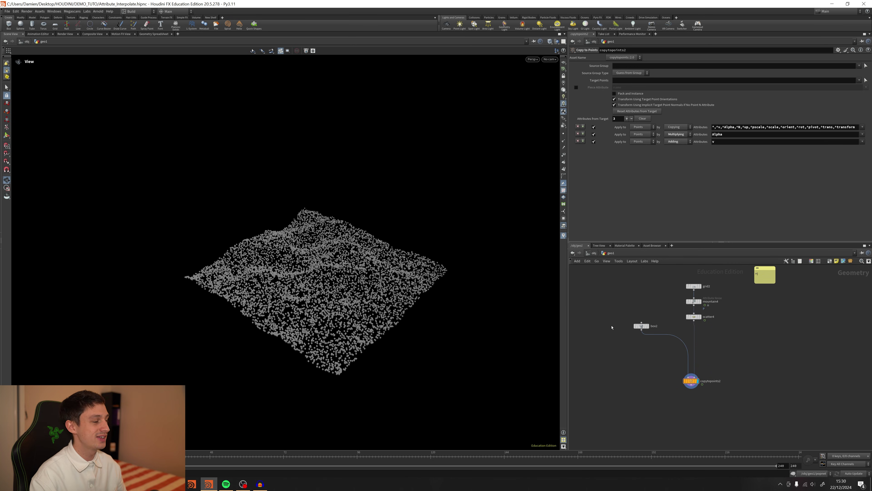
Move the box and Copy to Points nodes aside, detached from the scatter node, and display the scatter node
{"action": "mouse_move", "coordinate": [710, 405]}
{"action": "left_mouse_down"}
{"action": "mouse_move", "coordinate": [622, 323]}
{"action": "mouse_move", "coordinate": [751, 367]}
{"action": "left_mouse_up"}
{"action": "left_click", "coordinate": [679, 323]}
{"action": "left_click", "coordinate": [700, 316]}
{"action": "left_click_drag", "start_coordinate": [704, 337], "coordinate": [688, 314]}
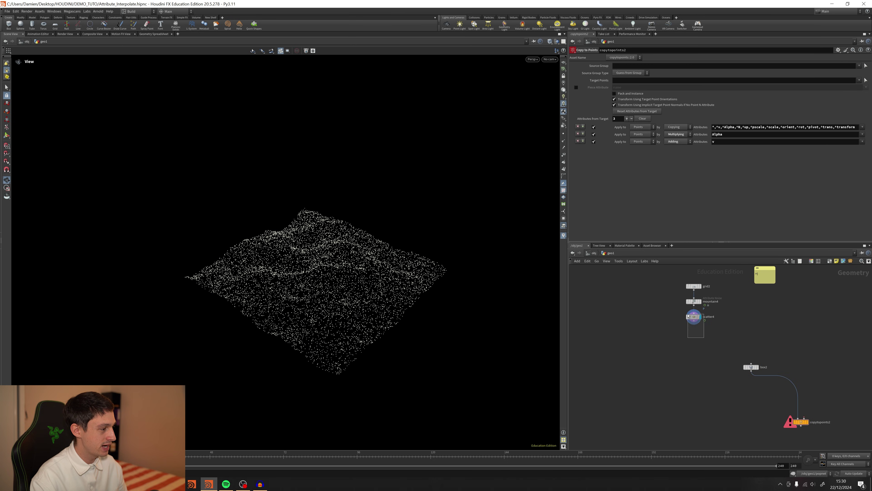
Add a Time Shift node after the scatter node and remove its Frame expression to hold it at frame 1
{"action": "key", "text": "Tab"}
{"action": "type", "text": "time"}
{"action": "key", "text": "Return"}
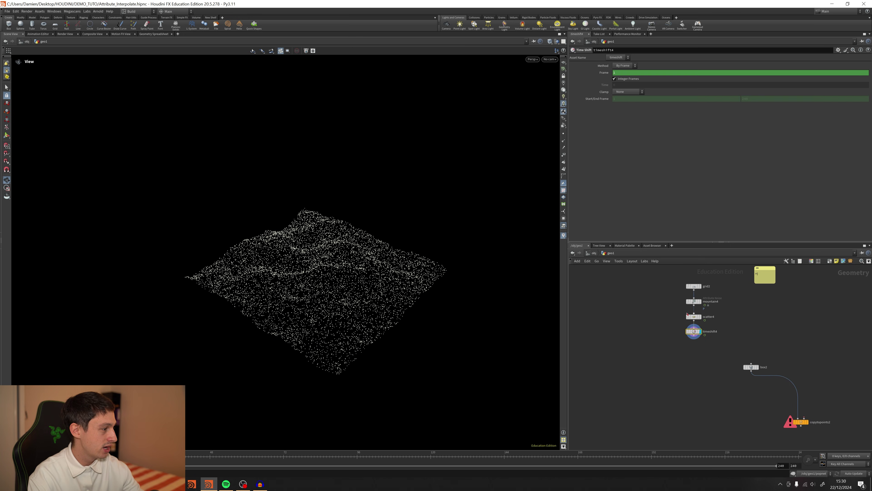
{"action": "left_click", "coordinate": [604, 73], "text": "ctrl+shift"}
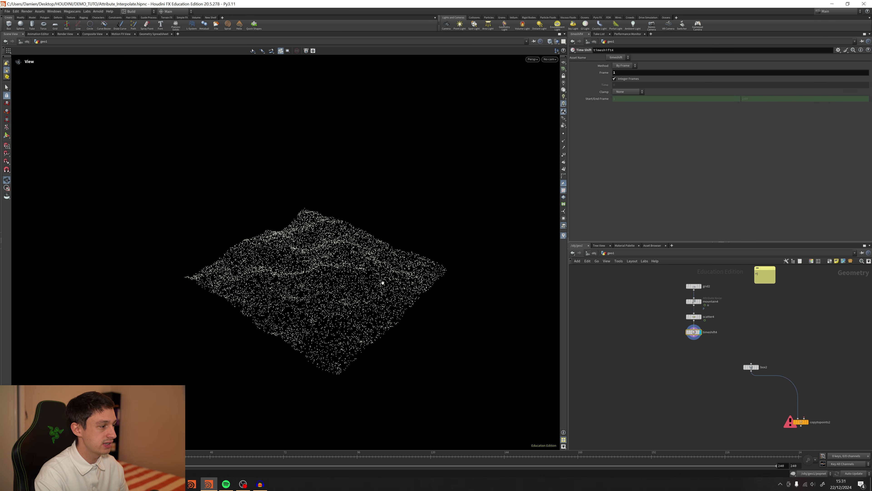
Move the scatter node below the Time Shift so the frozen mountain feeds it, and display the scatter result
{"action": "left_click_drag", "start_coordinate": [694, 317], "coordinate": [694, 358]}
{"action": "left_click", "coordinate": [694, 337]}
{"action": "left_click", "coordinate": [674, 364]}
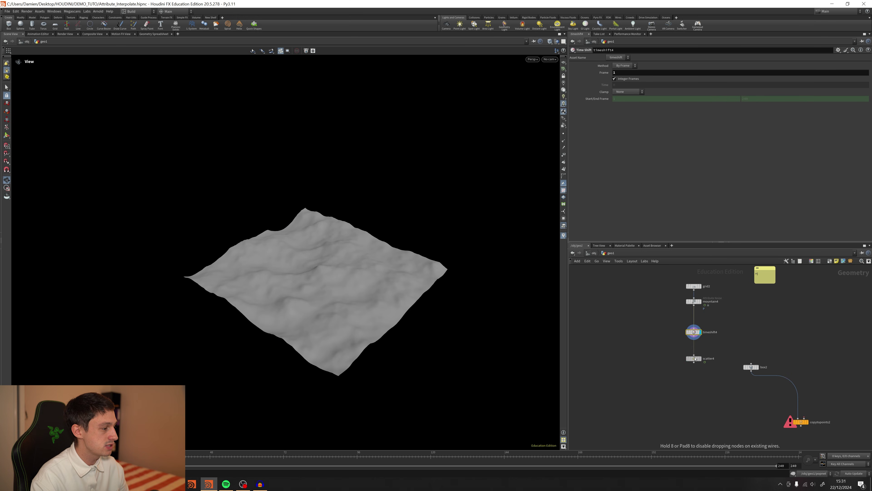
{"action": "left_click", "coordinate": [700, 358]}
{"action": "left_click", "coordinate": [693, 358]}
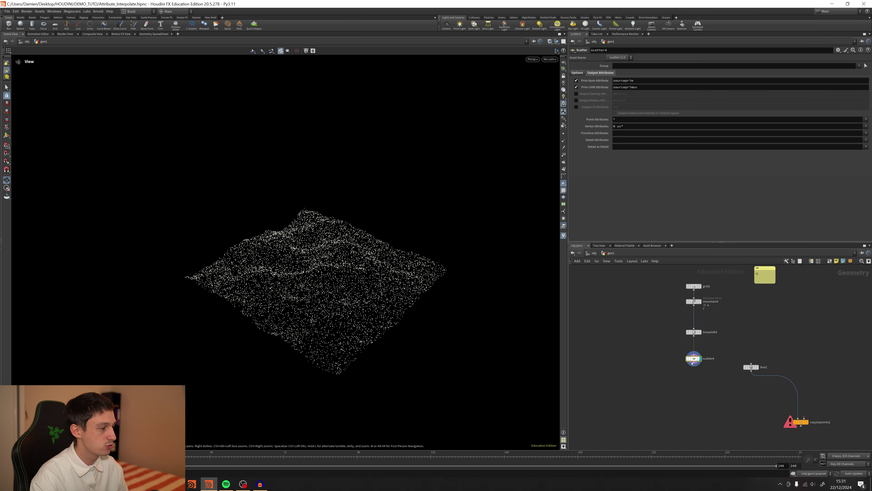
Shift the box node farther from the main branch and add a Point Deform node below the scatter node
{"action": "middle_click_drag", "start_coordinate": [708, 376], "coordinate": [673, 380]}
{"action": "left_click", "coordinate": [766, 425]}
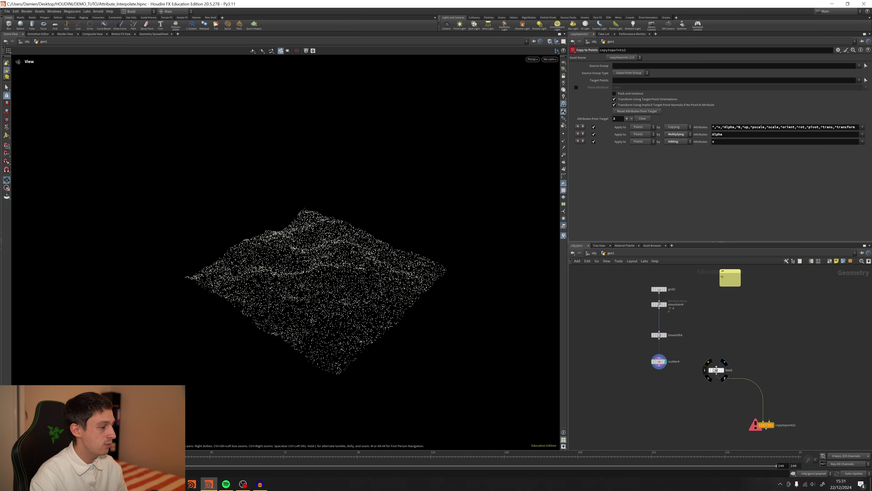
{"action": "left_click_drag", "start_coordinate": [714, 370], "coordinate": [746, 375]}
{"action": "key", "text": "Tab"}
{"action": "type", "text": "pointd"}
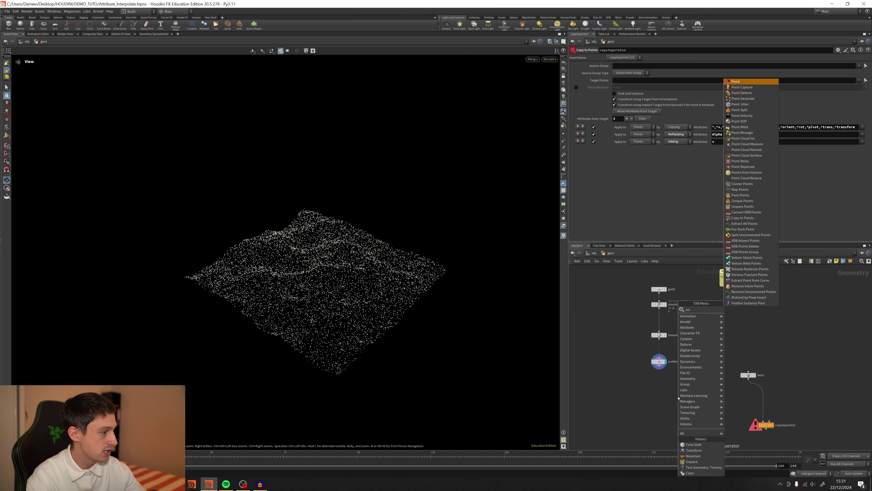
{"action": "key", "text": "Return"}
{"action": "left_click", "coordinate": [673, 409]}
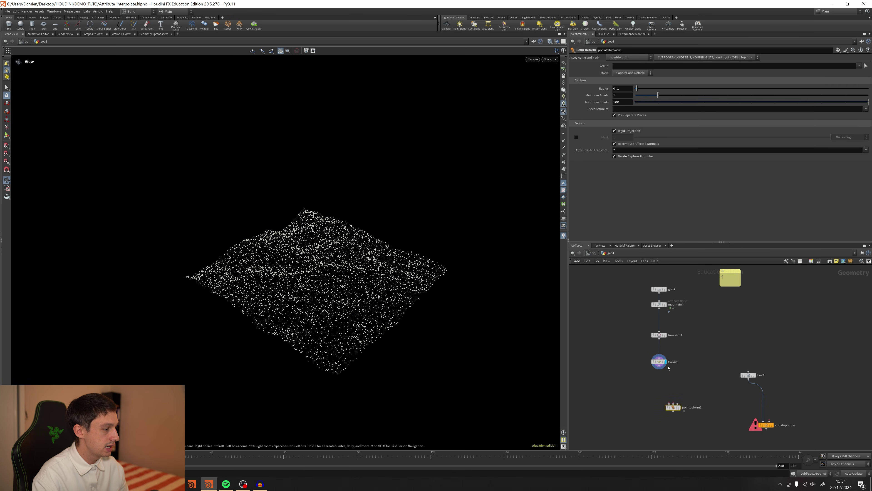
Move the Time Shift and scatter nodes together off to the side of the mountain node
{"action": "left_click", "coordinate": [658, 361]}
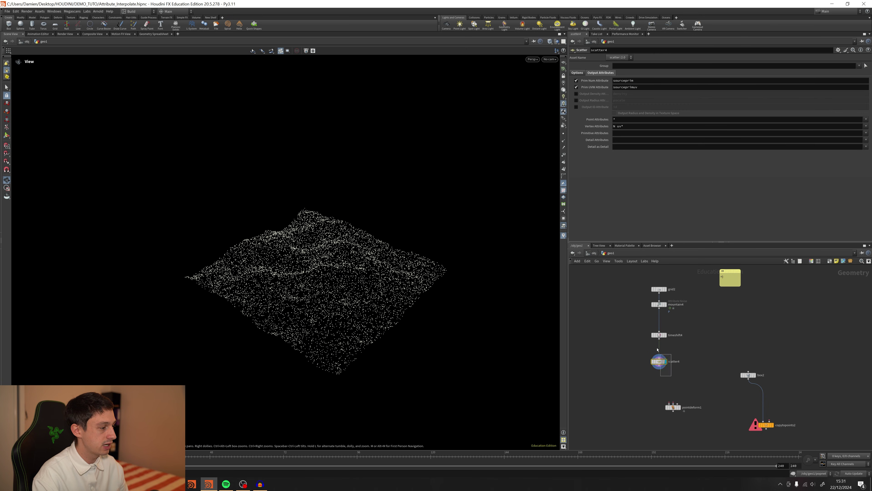
{"action": "left_click", "coordinate": [658, 335], "text": "shift"}
{"action": "left_click_drag", "start_coordinate": [657, 335], "coordinate": [628, 334]}
{"action": "left_click", "coordinate": [608, 337]}
Connect the mountain node to Point Deform's Deformed Point Lattice input and the Time Shift node to its second input
{"action": "scroll", "coordinate": [673, 409], "scroll_direction": "up", "scroll_amount": 5}
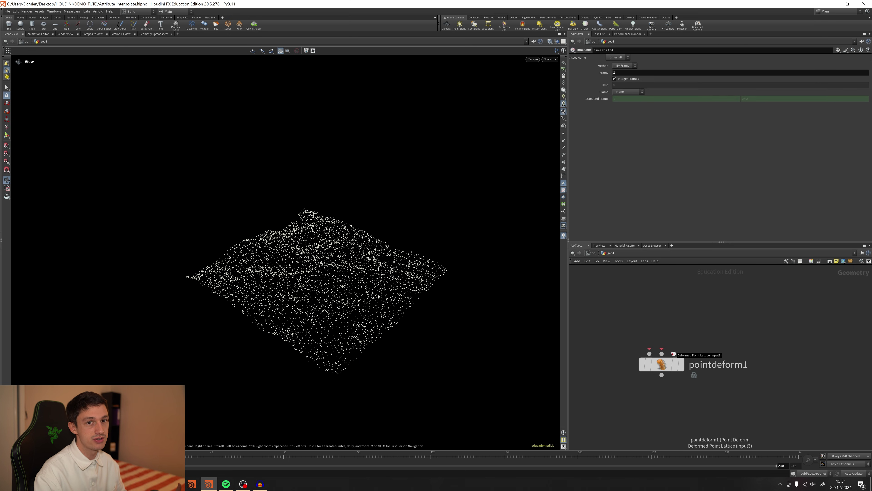
{"action": "left_click", "coordinate": [673, 353]}
{"action": "mouse_move", "coordinate": [677, 323]}
{"action": "middle_mouse_down"}
{"action": "mouse_move", "coordinate": [683, 416]}
{"action": "mouse_move", "coordinate": [670, 341]}
{"action": "mouse_move", "coordinate": [661, 390]}
{"action": "mouse_move", "coordinate": [687, 328]}
{"action": "middle_mouse_up"}
{"action": "scroll", "coordinate": [674, 372], "scroll_direction": "down", "scroll_amount": 3}
{"action": "left_click", "coordinate": [677, 315]}
{"action": "left_click", "coordinate": [653, 444]}
{"action": "left_click", "coordinate": [620, 323]}
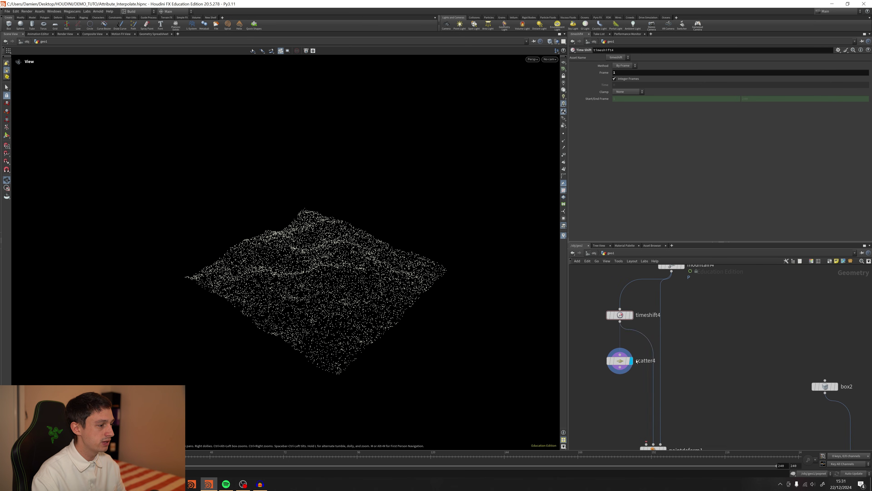
Connect the scatter node to Point Deform's first input and display the Point Deform result
{"action": "middle_click_drag", "start_coordinate": [631, 365], "coordinate": [622, 327]}
{"action": "left_click", "coordinate": [611, 329]}
{"action": "left_click", "coordinate": [637, 405]}
{"action": "left_click_drag", "start_coordinate": [642, 412], "coordinate": [660, 416]}
{"action": "left_click", "coordinate": [650, 411]}
Review the deformed points' animation from different angles and set Point Deform's Minimum Points to 1
{"action": "left_click_drag", "start_coordinate": [362, 300], "coordinate": [361, 282]}
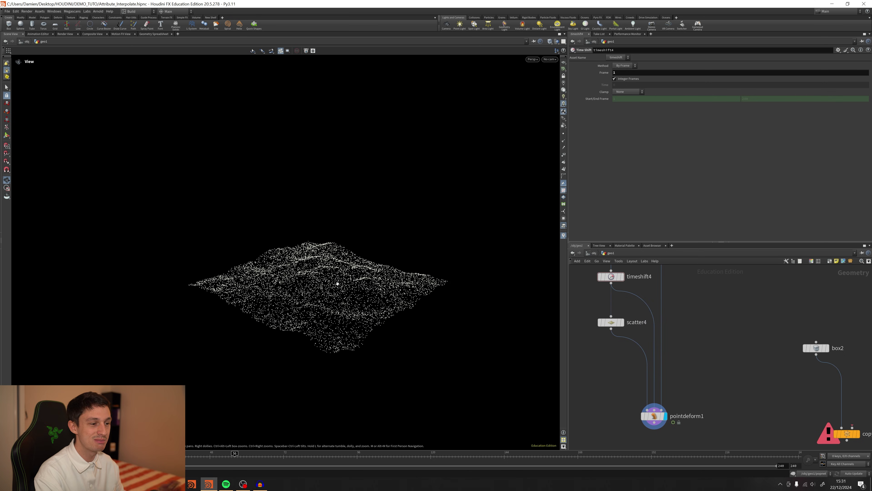
{"action": "left_click_drag", "start_coordinate": [338, 284], "coordinate": [338, 298]}
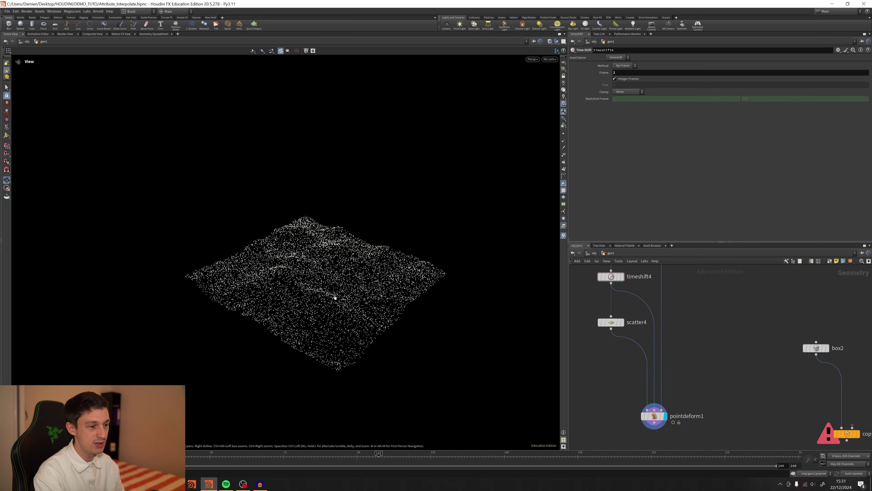
{"action": "middle_click_drag", "start_coordinate": [676, 296], "coordinate": [675, 357]}
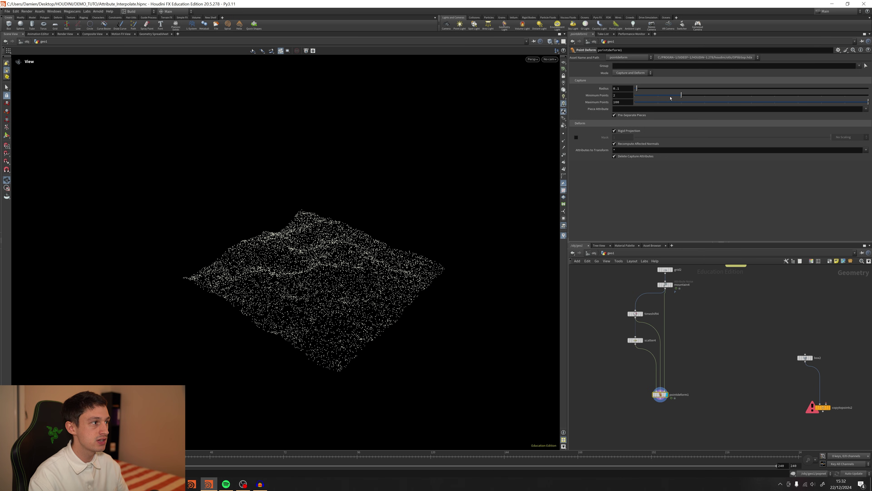
{"action": "left_click_drag", "start_coordinate": [671, 98], "coordinate": [719, 102]}
Add an Attribute Interpolate node beside the Point Deform node
{"action": "scroll", "coordinate": [707, 302], "scroll_direction": "up", "scroll_amount": 2}
{"action": "key", "text": "Tab"}
{"action": "type", "text": "att i"}
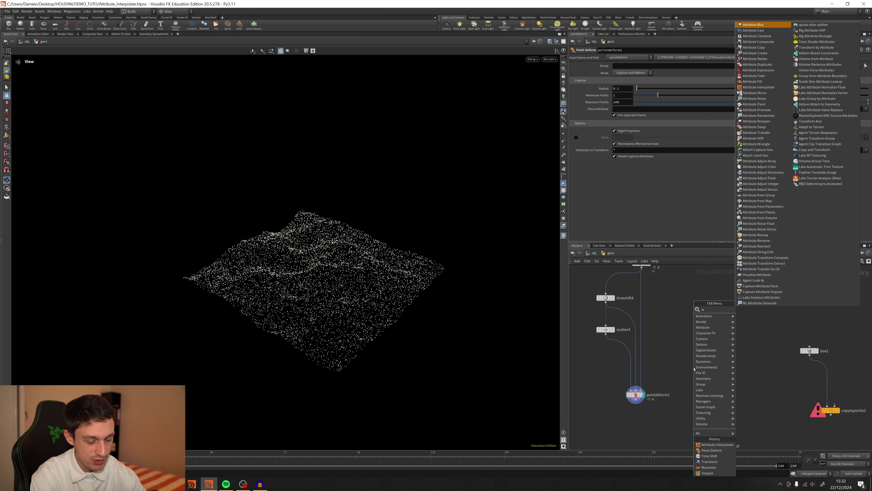
{"action": "key", "text": "Return"}
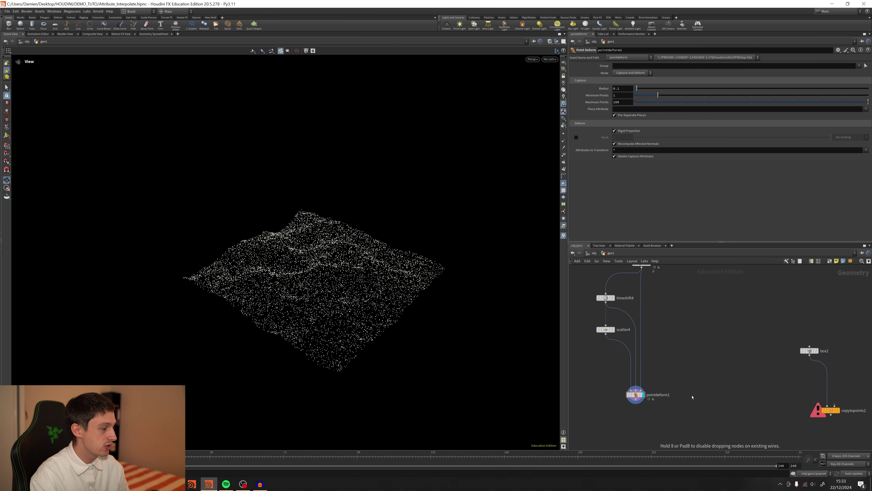
{"action": "left_click", "coordinate": [691, 394]}
Wire the scatter node into Attribute Interpolate's first input and the mountain into its second, then display it and inspect its info
{"action": "left_click", "coordinate": [689, 390]}
{"action": "left_click", "coordinate": [605, 334]}
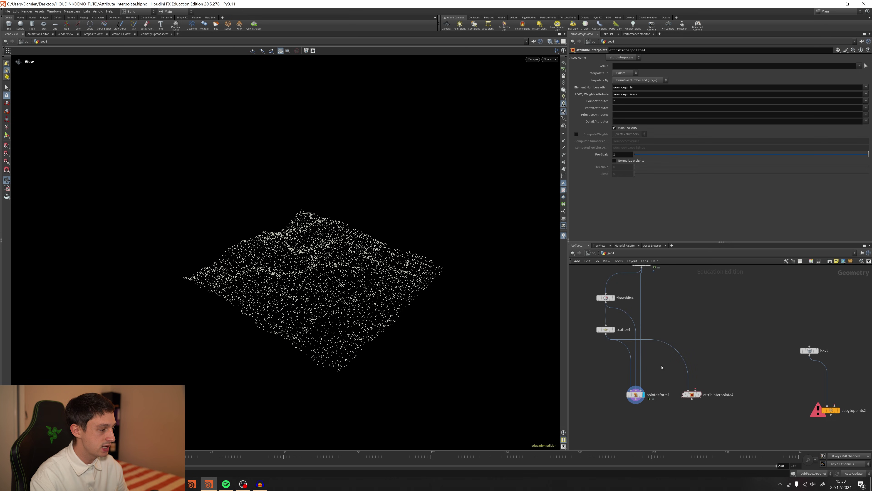
{"action": "left_click", "coordinate": [695, 389]}
{"action": "middle_click_drag", "start_coordinate": [674, 332], "coordinate": [698, 332]}
{"action": "left_click", "coordinate": [651, 298]}
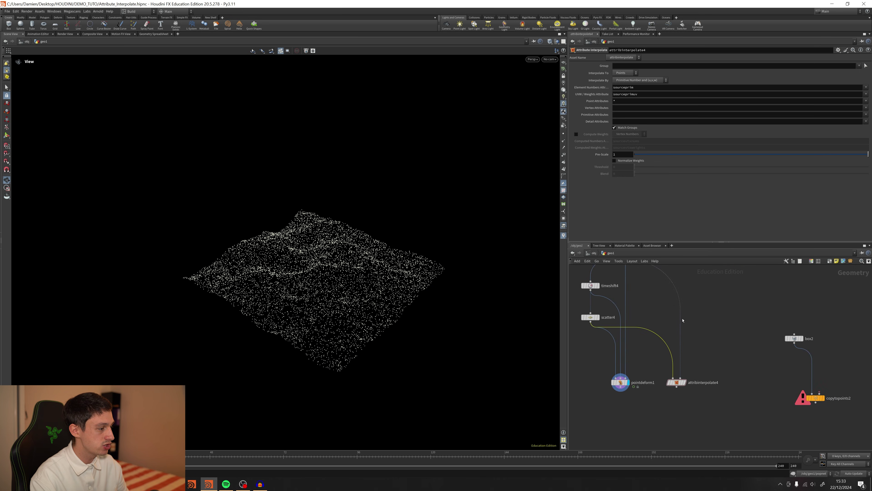
{"action": "left_click", "coordinate": [683, 386]}
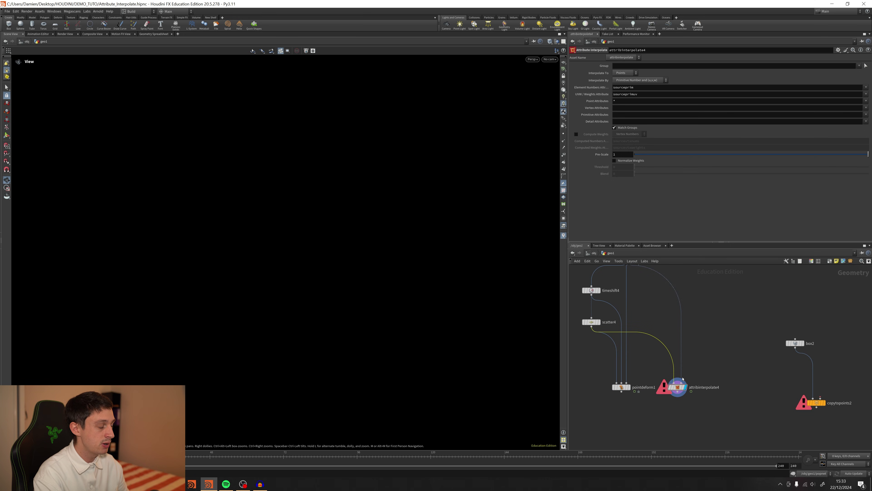
{"action": "middle_click", "coordinate": [676, 388]}
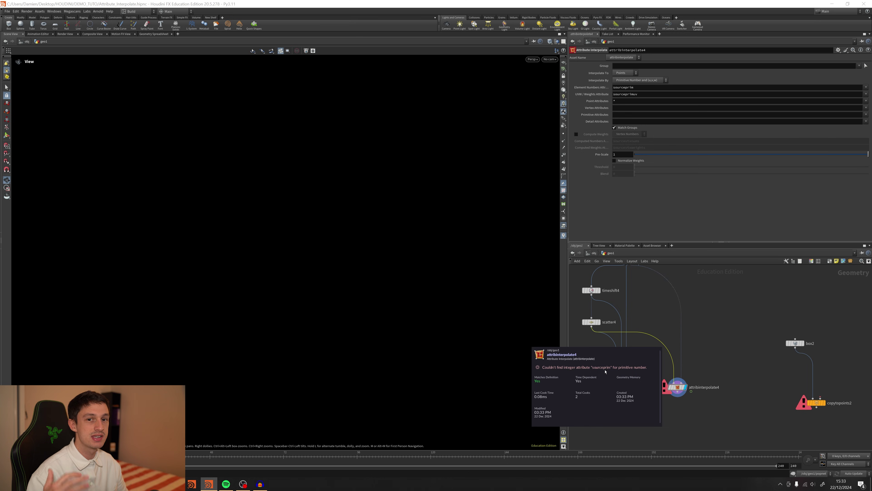
Enable the scatter node's Prim Num Attribute (sourceprim) and Prim UVW Attribute (sourceprimuv) outputs and check the interpolated points
{"action": "left_click", "coordinate": [591, 322]}
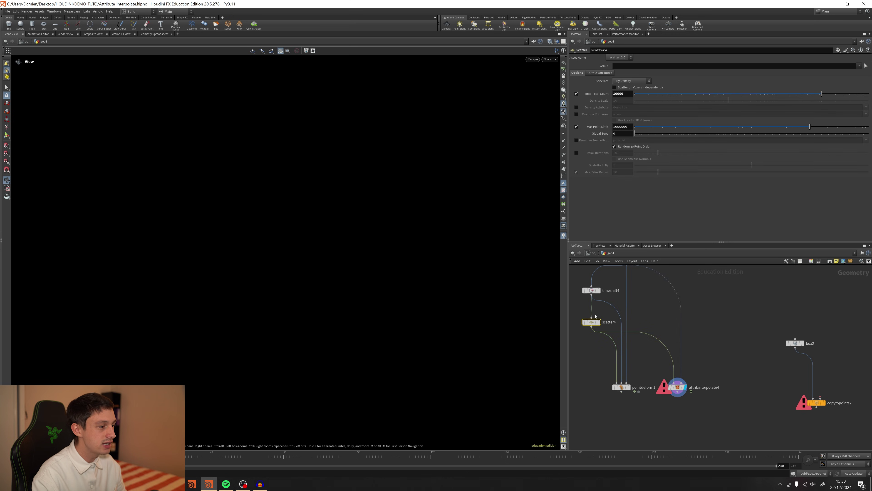
{"action": "left_click", "coordinate": [600, 73]}
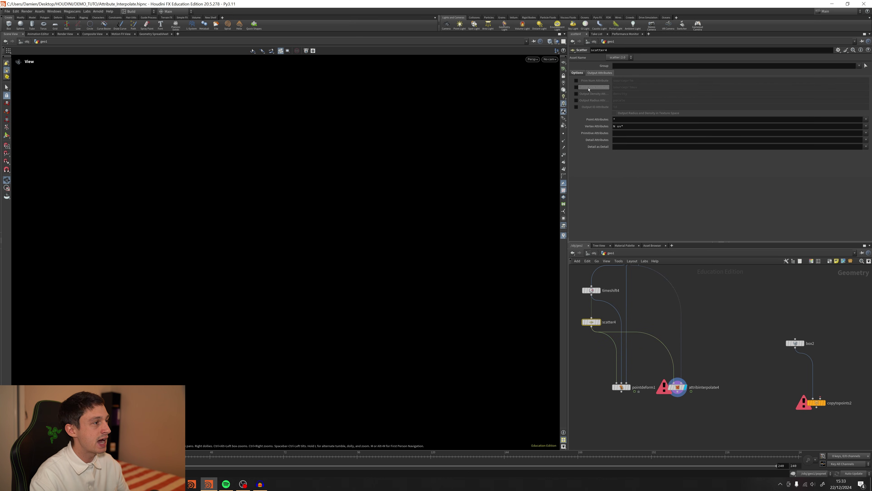
{"action": "left_click", "coordinate": [576, 80]}
{"action": "left_click", "coordinate": [576, 87]}
{"action": "left_click_drag", "start_coordinate": [322, 266], "coordinate": [397, 266]}
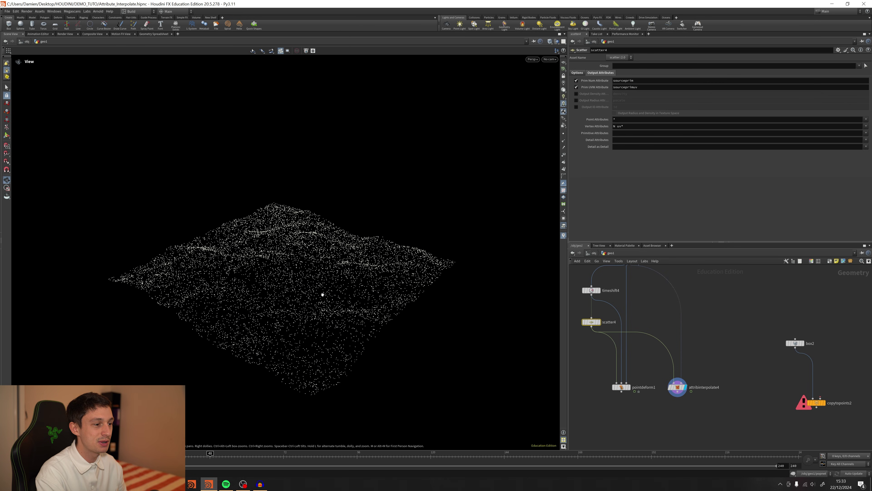
Show the mountain as a template over the Point Deform result and examine up close how the points follow the surface
{"action": "middle_click_drag", "start_coordinate": [662, 315], "coordinate": [673, 354]}
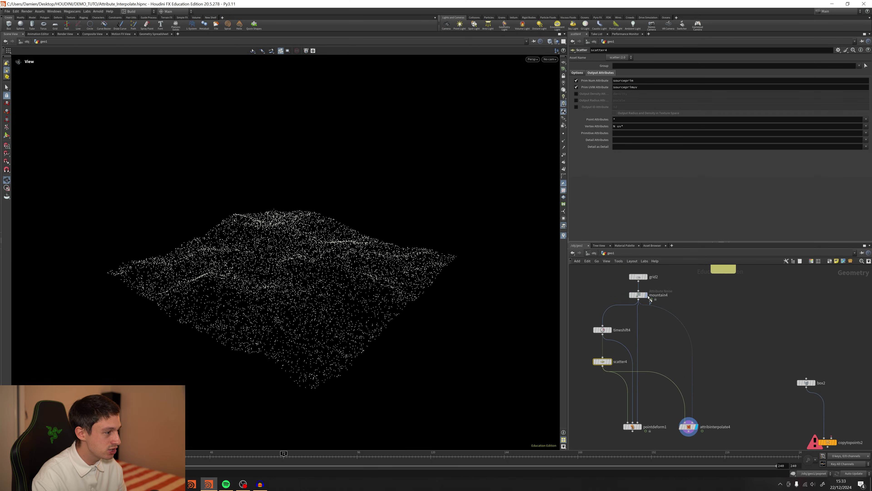
{"action": "left_click", "coordinate": [646, 295]}
{"action": "scroll", "coordinate": [457, 314], "scroll_direction": "up", "scroll_amount": 5}
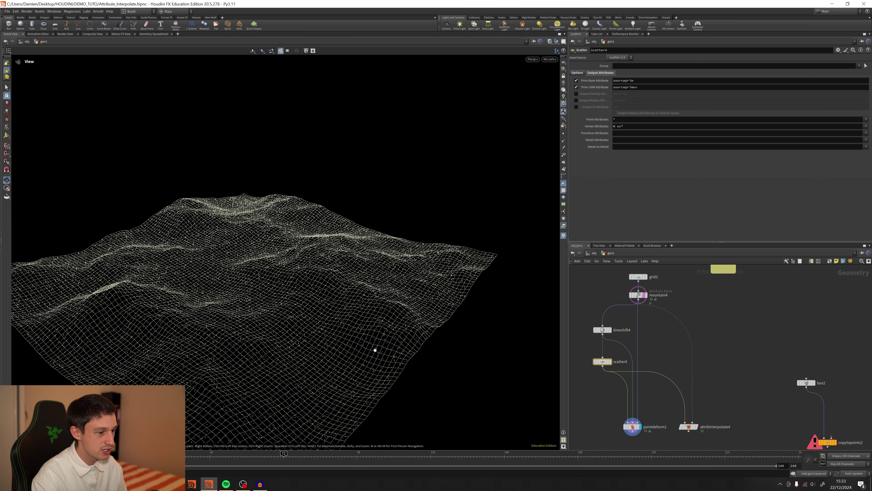
{"action": "left_click_drag", "start_coordinate": [375, 349], "coordinate": [336, 326]}
{"action": "right_click_drag", "start_coordinate": [146, 303], "coordinate": [283, 302]}
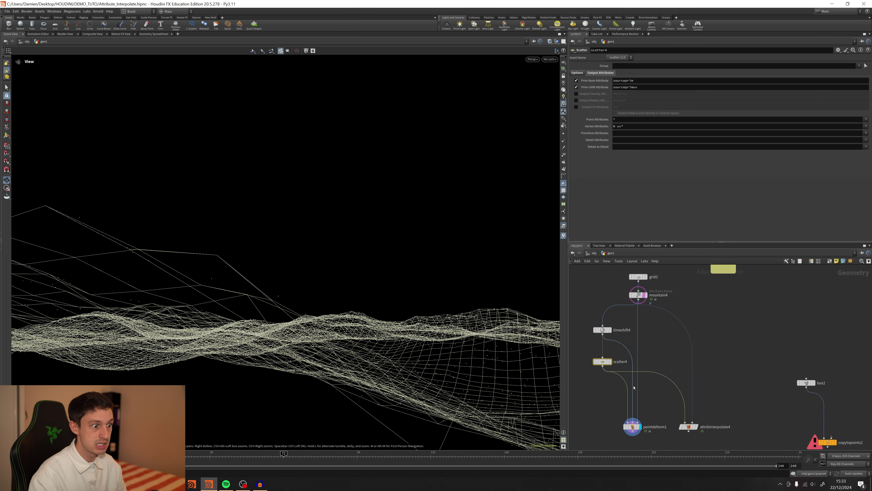
Switch the display between Attribute Interpolate and Point Deform, compare how the points follow the terrain, and review both nodes' parameters
{"action": "key", "text": "r"}
{"action": "middle_click_drag", "start_coordinate": [666, 418], "coordinate": [658, 394]}
{"action": "key", "text": "r"}
{"action": "left_click", "coordinate": [682, 402]}
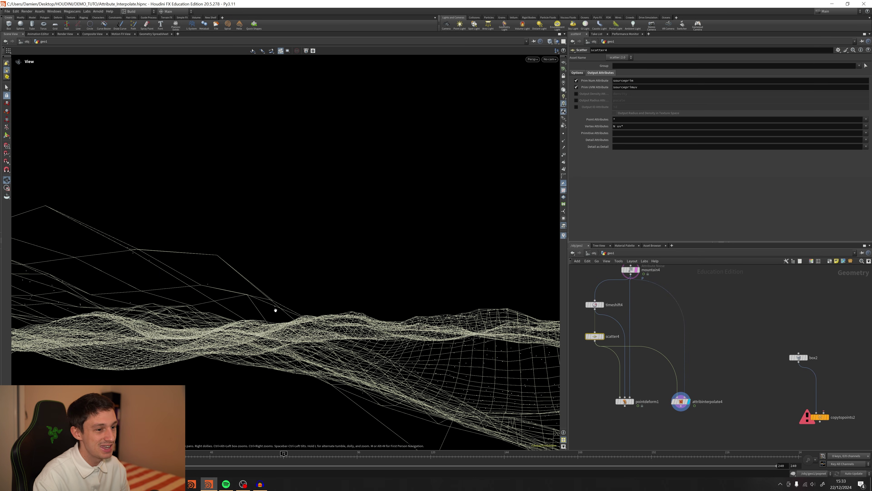
{"action": "mouse_move", "coordinate": [275, 310]}
{"action": "left_mouse_down"}
{"action": "mouse_move", "coordinate": [258, 318]}
{"action": "mouse_move", "coordinate": [271, 316]}
{"action": "mouse_move", "coordinate": [266, 311]}
{"action": "left_mouse_up"}
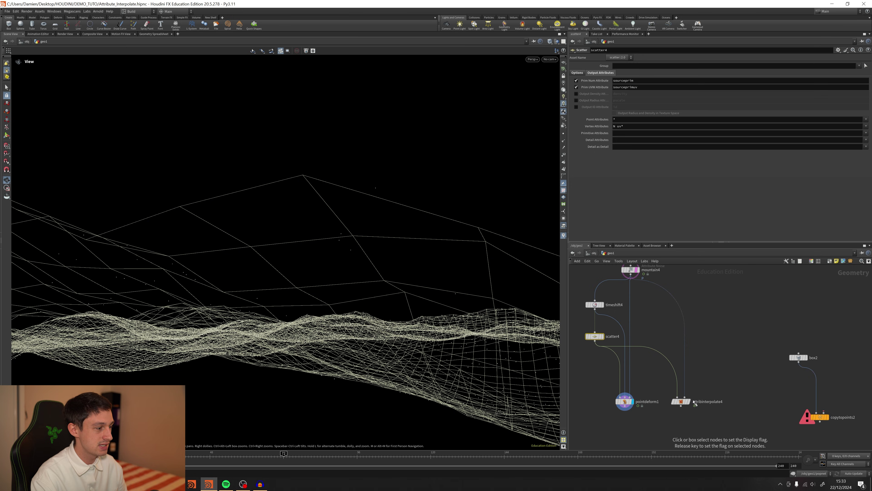
{"action": "left_click", "coordinate": [680, 400]}
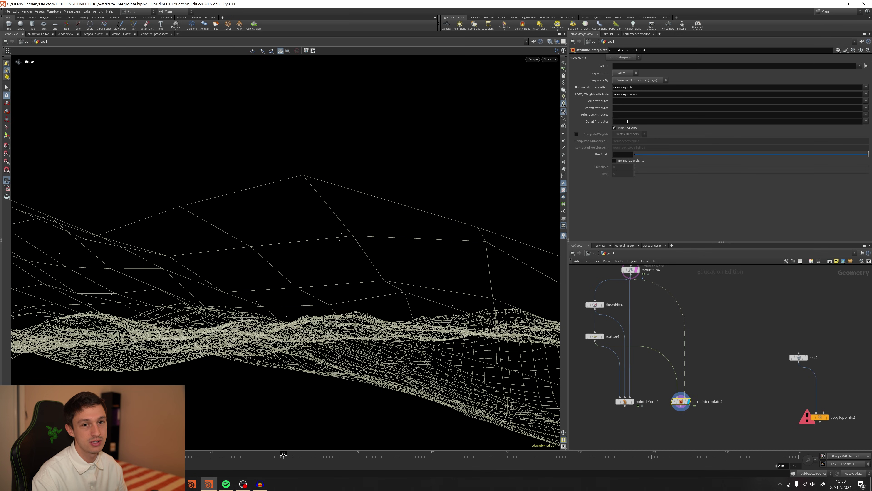
{"action": "left_click", "coordinate": [622, 401]}
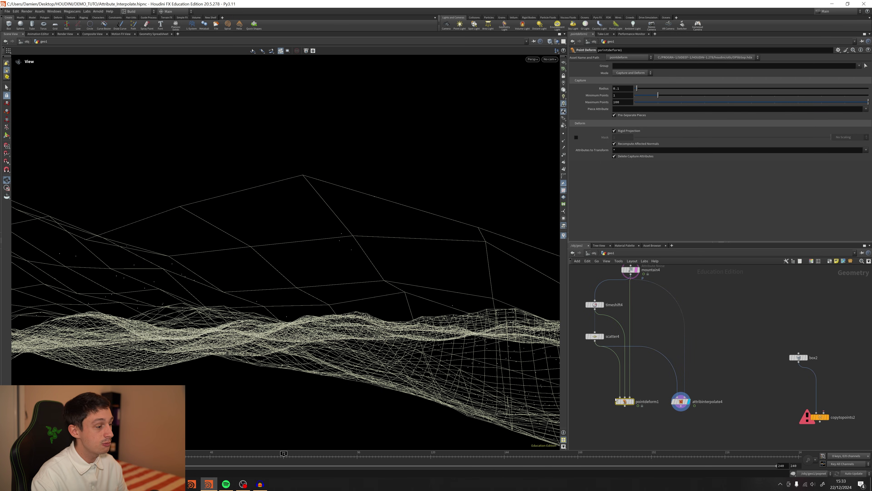
{"action": "left_click", "coordinate": [643, 389]}
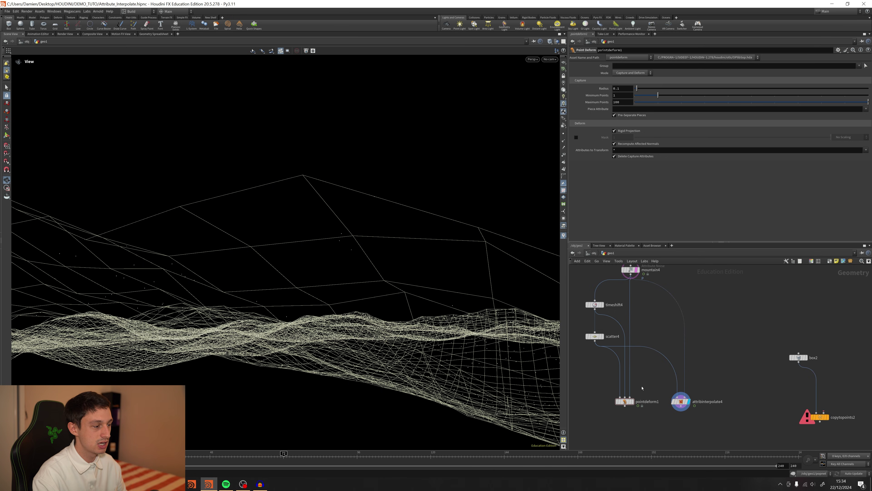
Move the box and Copy to Points nodes beneath the network, wire Attribute Interpolate in as the target points, and display the copied boxes
{"action": "middle_click_drag", "start_coordinate": [650, 383], "coordinate": [667, 373]}
{"action": "scroll", "coordinate": [728, 379], "scroll_direction": "down", "scroll_amount": 3}
{"action": "left_click_drag", "start_coordinate": [791, 395], "coordinate": [674, 436], "text": "shift"}
{"action": "left_click", "coordinate": [676, 432]}
{"action": "left_click", "coordinate": [711, 389]}
{"action": "middle_click_drag", "start_coordinate": [697, 427], "coordinate": [699, 390]}
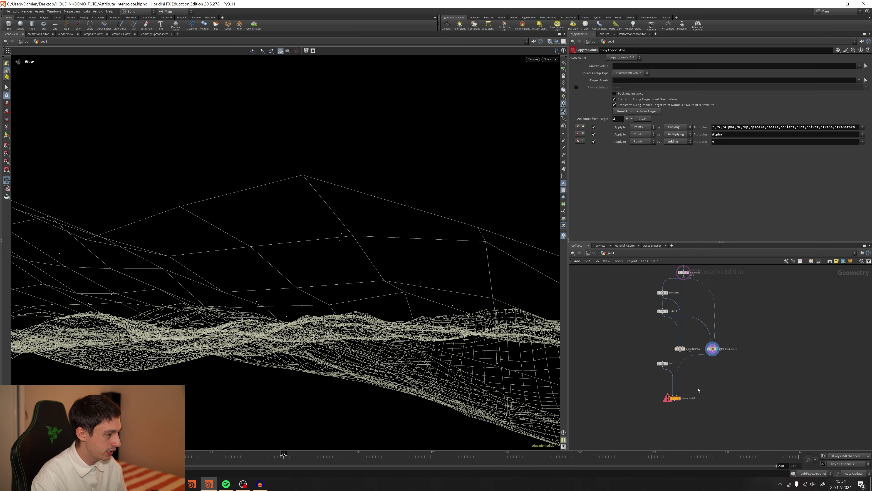
{"action": "left_click", "coordinate": [679, 398]}
{"action": "left_click_drag", "start_coordinate": [421, 310], "coordinate": [403, 356]}
{"action": "scroll", "coordinate": [406, 337], "scroll_direction": "down", "scroll_amount": 5}
{"action": "key", "text": "Up"}
{"action": "left_click", "coordinate": [686, 272]}
{"action": "middle_click_drag", "start_coordinate": [324, 306], "coordinate": [337, 268]}
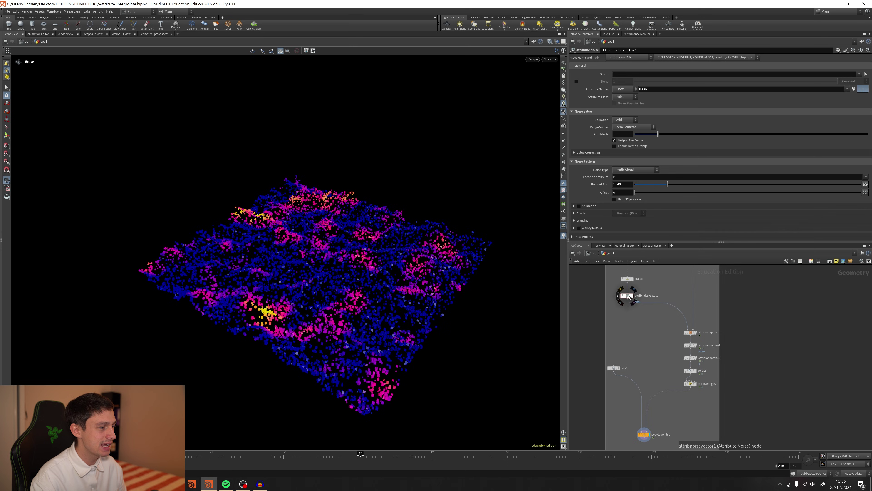
Move the mask Attribute Noise node to directly after Attribute Interpolate, then display Copy to Points and examine the colored boxes up close
{"action": "left_click_drag", "start_coordinate": [627, 296], "coordinate": [689, 341]}
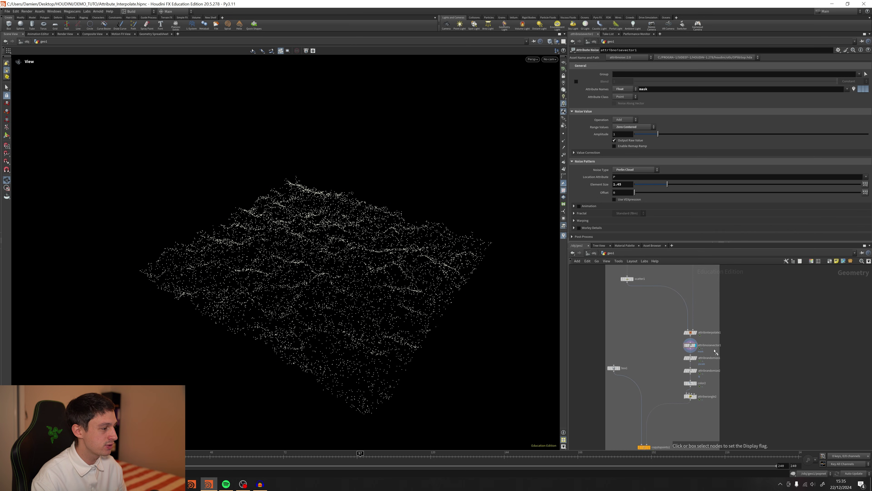
{"action": "middle_click_drag", "start_coordinate": [663, 435], "coordinate": [659, 405]}
{"action": "left_click_drag", "start_coordinate": [659, 404], "coordinate": [632, 424]}
{"action": "right_click_drag", "start_coordinate": [407, 302], "coordinate": [222, 305]}
{"action": "scroll", "coordinate": [214, 336], "scroll_direction": "up", "scroll_amount": 10}
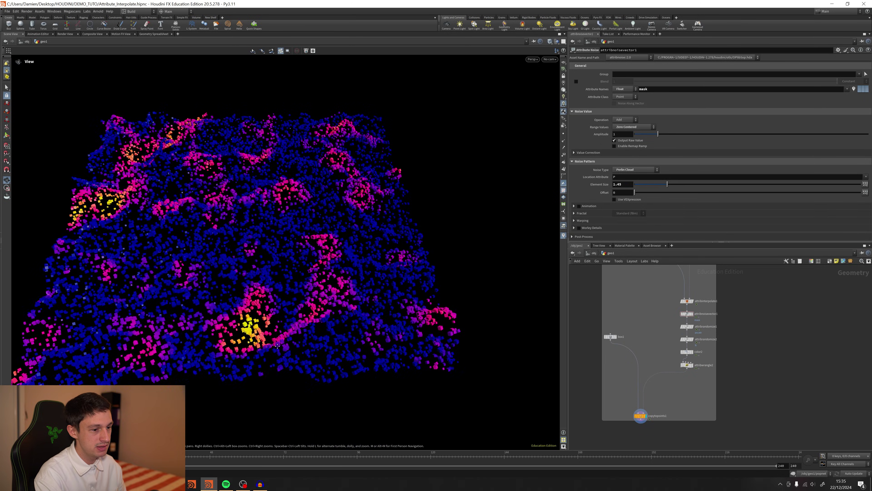
{"action": "left_click_drag", "start_coordinate": [348, 325], "coordinate": [405, 357]}
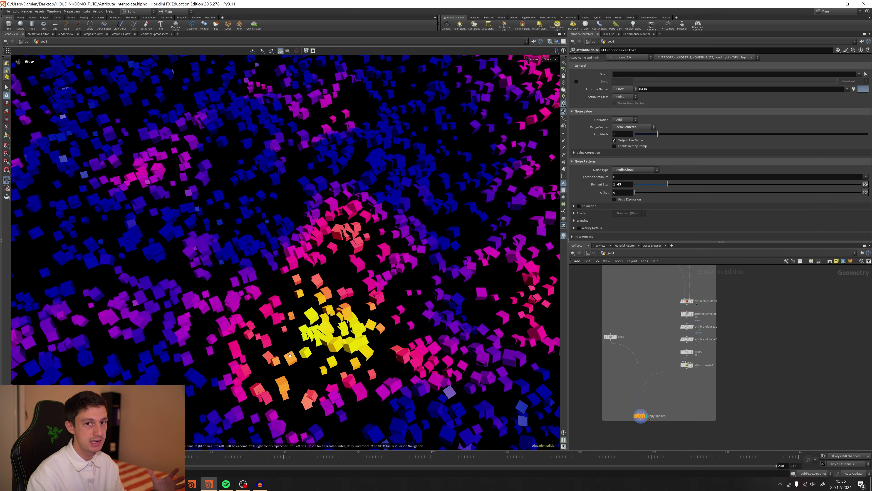
Display Attribute Interpolate and put the mask Attribute Noise node back between the scatter and Attribute Interpolate
{"action": "left_click", "coordinate": [692, 301]}
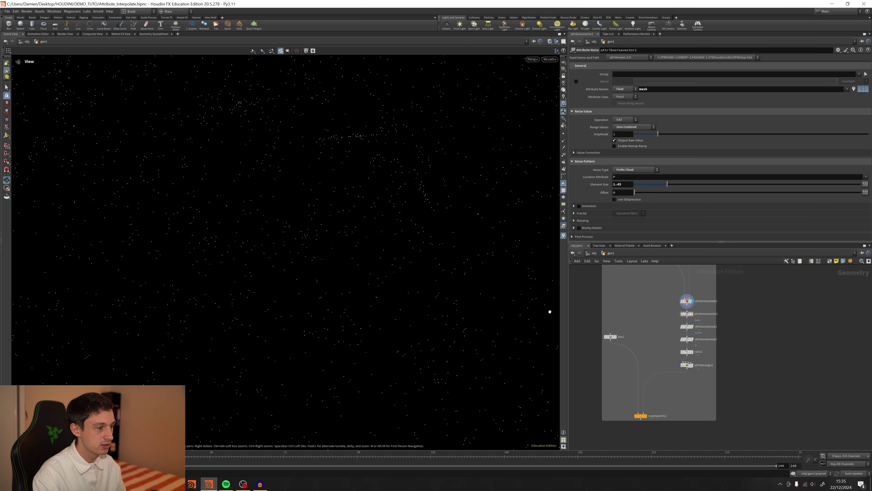
{"action": "scroll", "coordinate": [393, 231], "scroll_direction": "down", "scroll_amount": 12}
{"action": "left_click_drag", "start_coordinate": [314, 295], "coordinate": [302, 314]}
{"action": "middle_click_drag", "start_coordinate": [649, 337], "coordinate": [647, 376]}
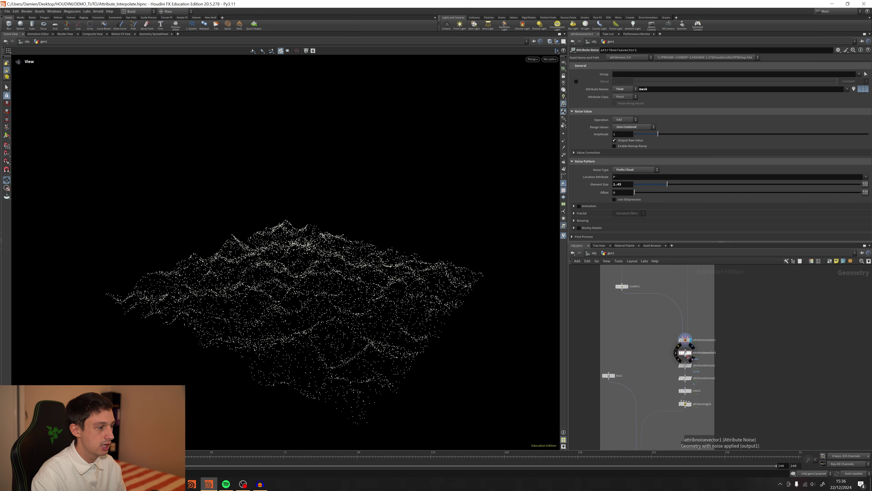
{"action": "left_click_drag", "start_coordinate": [685, 355], "coordinate": [679, 309]}
{"action": "left_click_drag", "start_coordinate": [636, 348], "coordinate": [652, 296]}
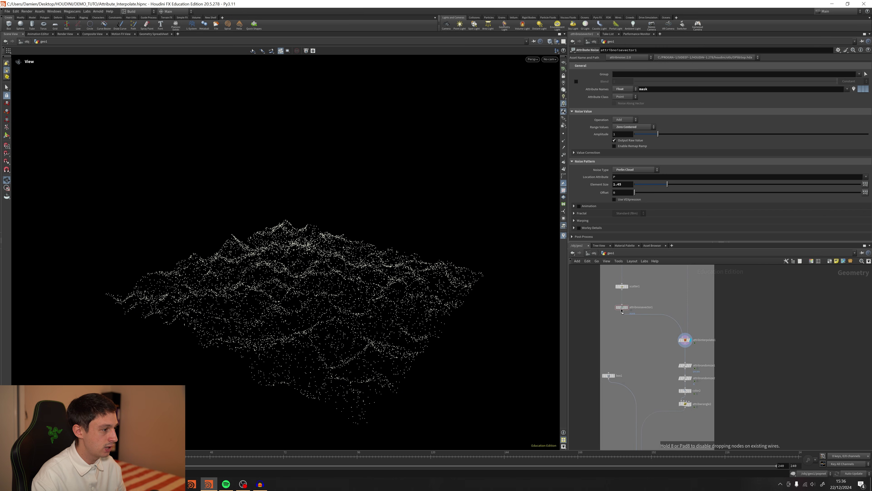
Display the Attribute Noise node and inspect the node info for the attributes carried down to the final Attribute Wrangle
{"action": "mouse_move", "coordinate": [633, 364]}
{"action": "middle_mouse_down"}
{"action": "mouse_move", "coordinate": [631, 319]}
{"action": "mouse_move", "coordinate": [633, 359]}
{"action": "middle_mouse_up"}
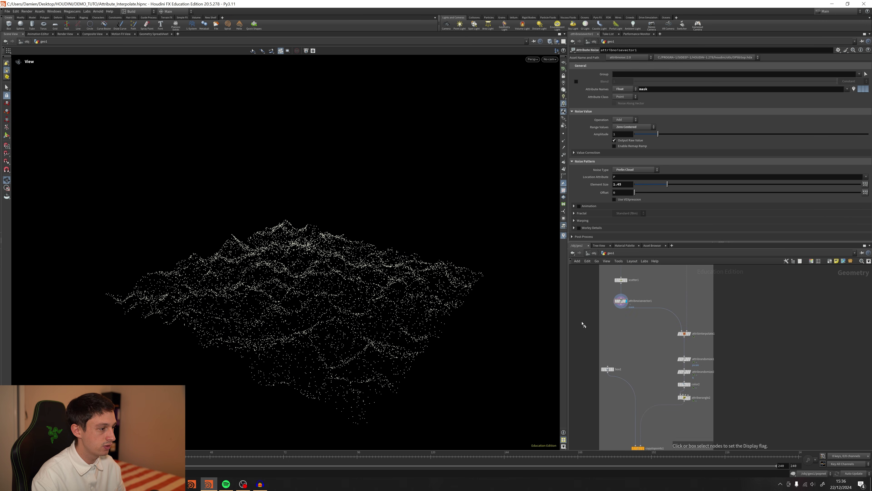
{"action": "middle_click", "coordinate": [621, 301]}
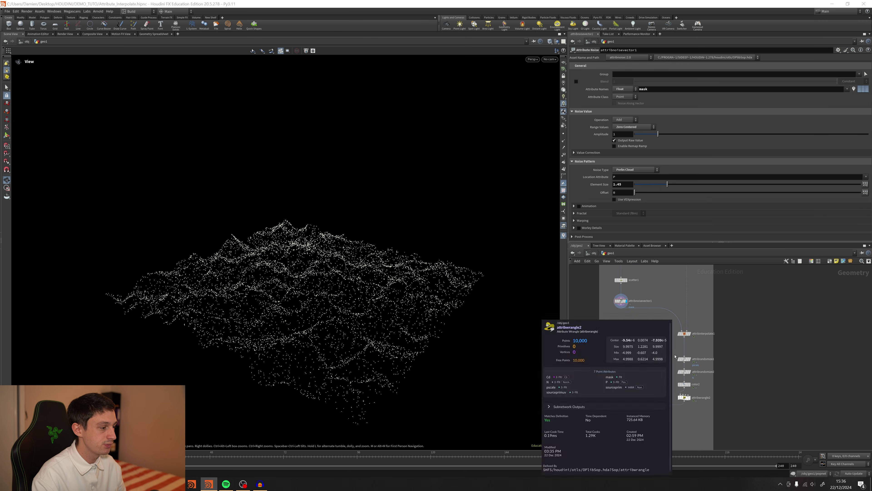
{"action": "middle_click_drag", "start_coordinate": [635, 347], "coordinate": [628, 288]}
{"action": "key", "text": "r"}
Display Copy to Points and examine up close how the mask colors stay attached to the boxes as the terrain moves
{"action": "left_click", "coordinate": [631, 389]}
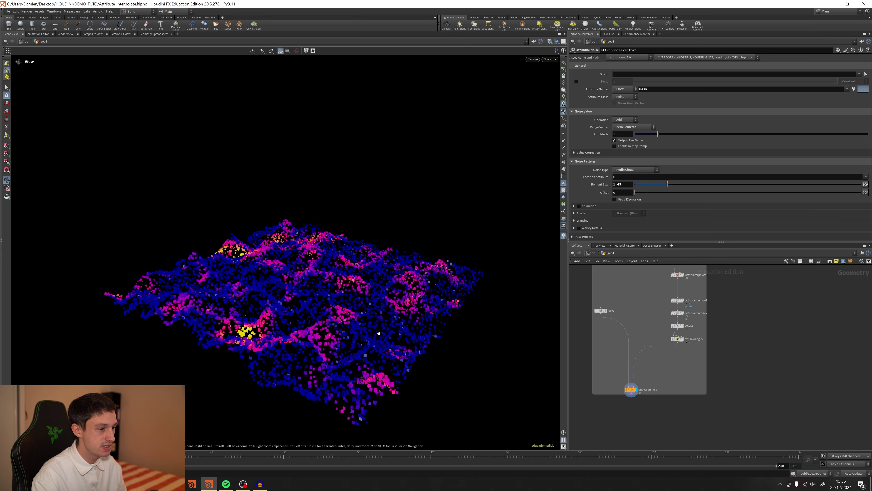
{"action": "left_click_drag", "start_coordinate": [378, 332], "coordinate": [389, 369]}
{"action": "right_click_drag", "start_coordinate": [389, 369], "coordinate": [290, 378]}
{"action": "middle_click_drag", "start_coordinate": [290, 378], "coordinate": [398, 332]}
{"action": "right_click_drag", "start_coordinate": [398, 331], "coordinate": [399, 351]}
{"action": "middle_click_drag", "start_coordinate": [399, 351], "coordinate": [343, 342]}
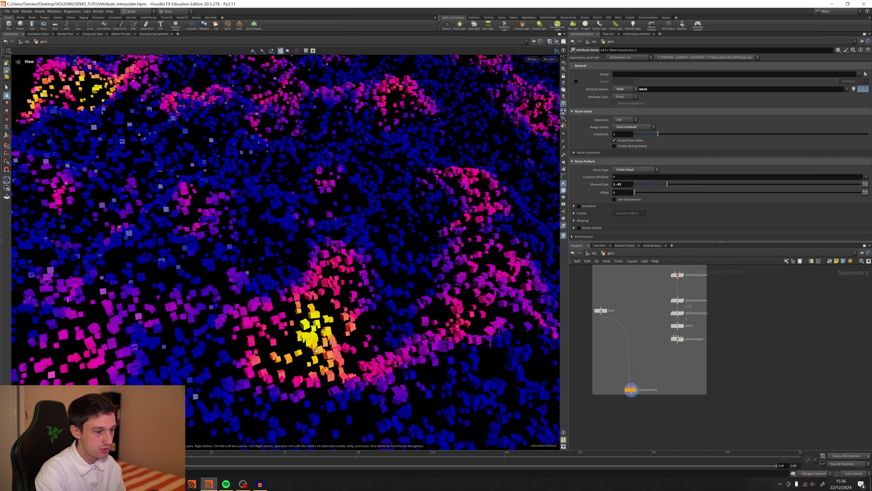
{"action": "right_click_drag", "start_coordinate": [343, 342], "coordinate": [339, 357]}
{"action": "mouse_move", "coordinate": [340, 357]}
{"action": "middle_mouse_down"}
{"action": "mouse_move", "coordinate": [368, 360]}
{"action": "mouse_move", "coordinate": [342, 347]}
{"action": "middle_mouse_up"}
{"action": "left_click_drag", "start_coordinate": [342, 346], "coordinate": [394, 343]}
{"action": "scroll", "coordinate": [394, 343], "scroll_direction": "down", "scroll_amount": 10}
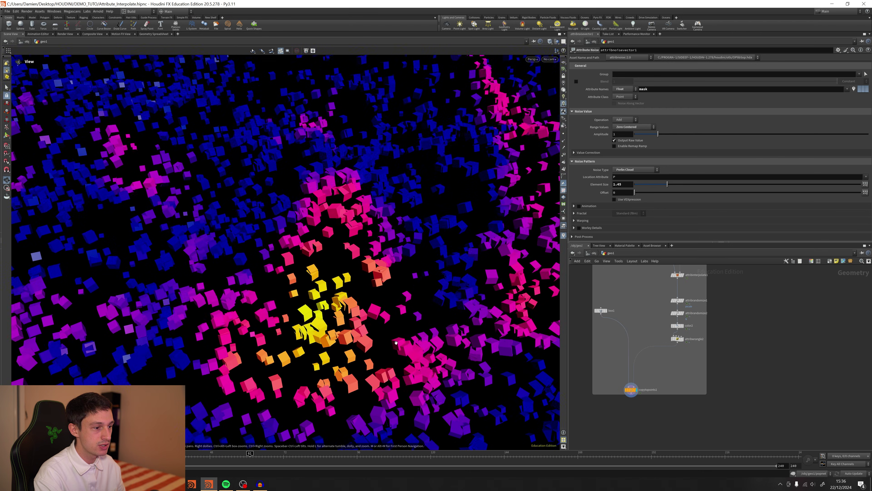
{"action": "left_click_drag", "start_coordinate": [336, 262], "coordinate": [361, 259]}
Review the Attribute Interpolate node's parameters, then display the animated terrain and compare it with the Copy to Points result
{"action": "middle_click_drag", "start_coordinate": [679, 278], "coordinate": [669, 308]}
{"action": "left_click", "coordinate": [667, 305]}
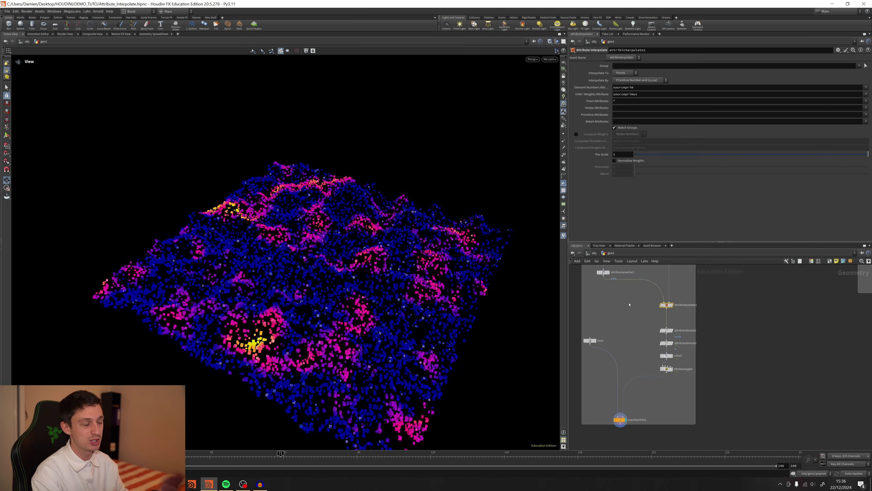
{"action": "scroll", "coordinate": [627, 316], "scroll_direction": "down", "scroll_amount": 2}
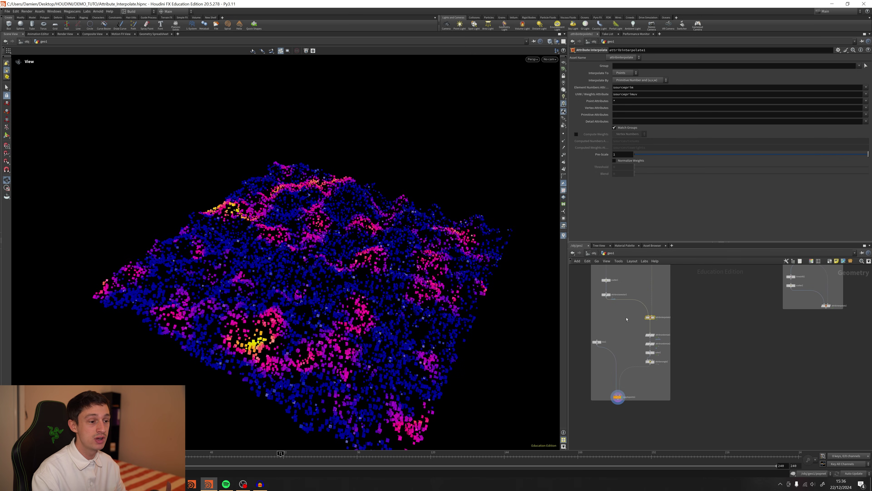
{"action": "middle_click_drag", "start_coordinate": [641, 322], "coordinate": [642, 359]}
{"action": "left_click", "coordinate": [650, 289]}
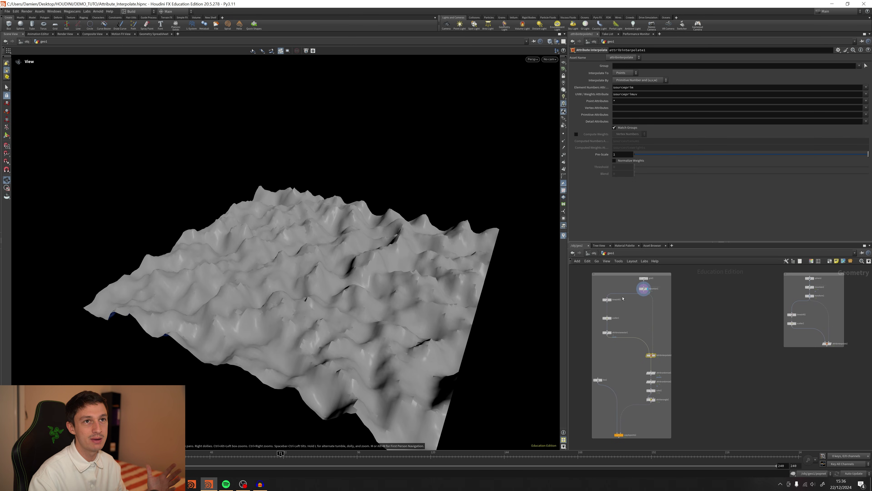
{"action": "scroll", "coordinate": [643, 394], "scroll_direction": "down", "scroll_amount": 3}
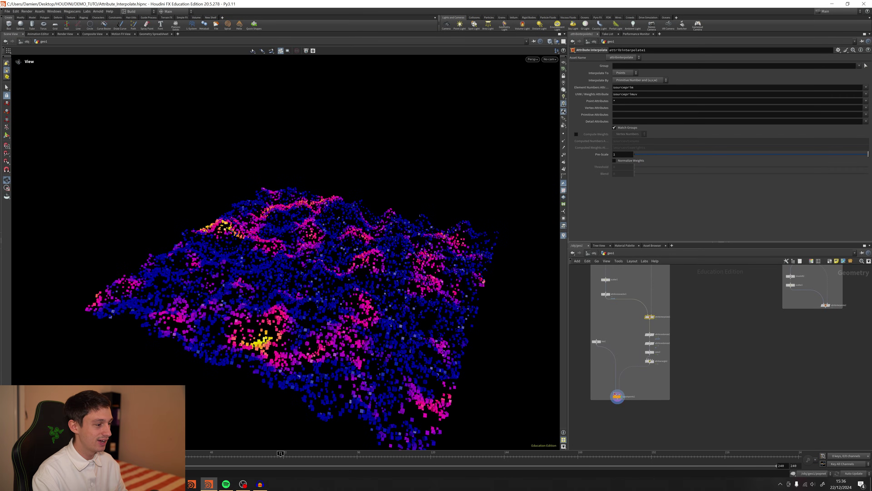